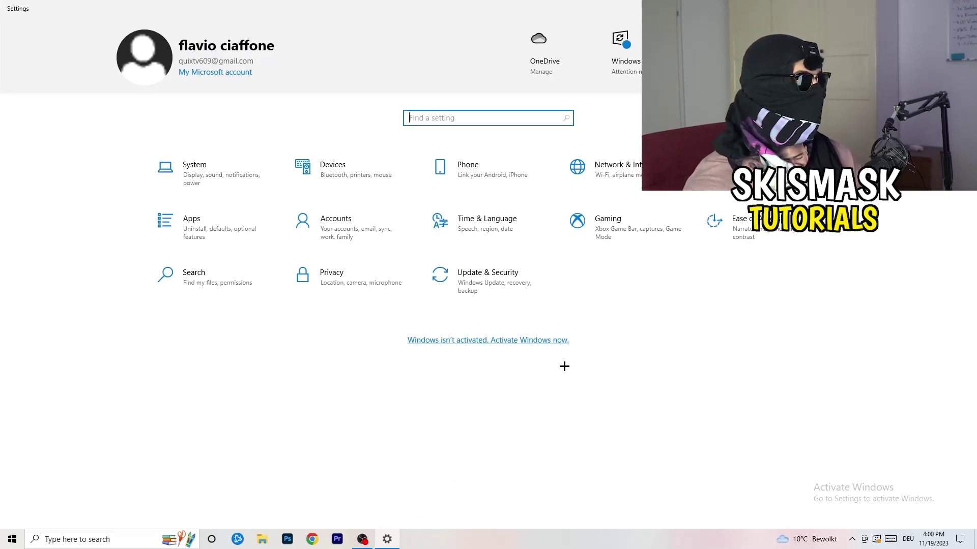
Review the Gaming settings for Xbox Game Bar, Captures with its maximum recording length choices, and Game Mode, closing Settings at the end
click(628, 229)
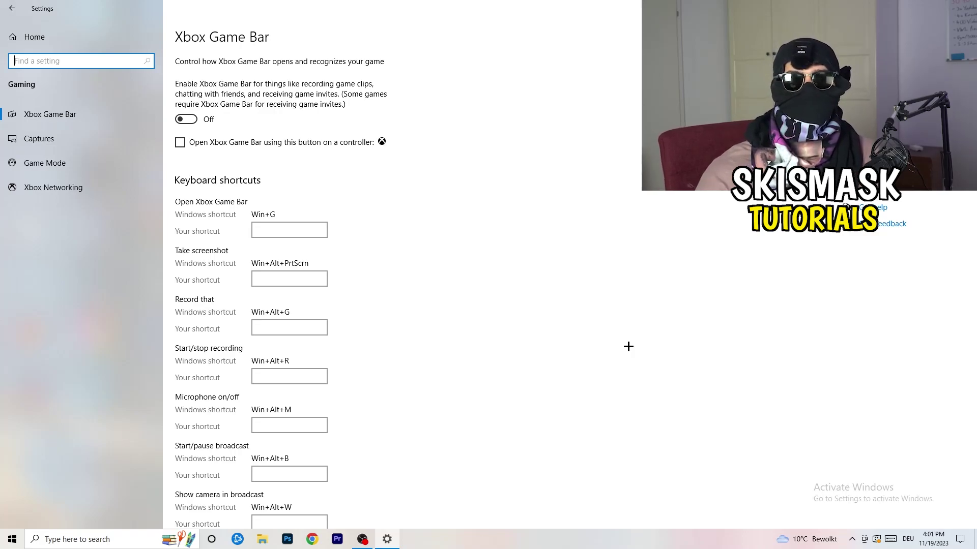
click(81, 141)
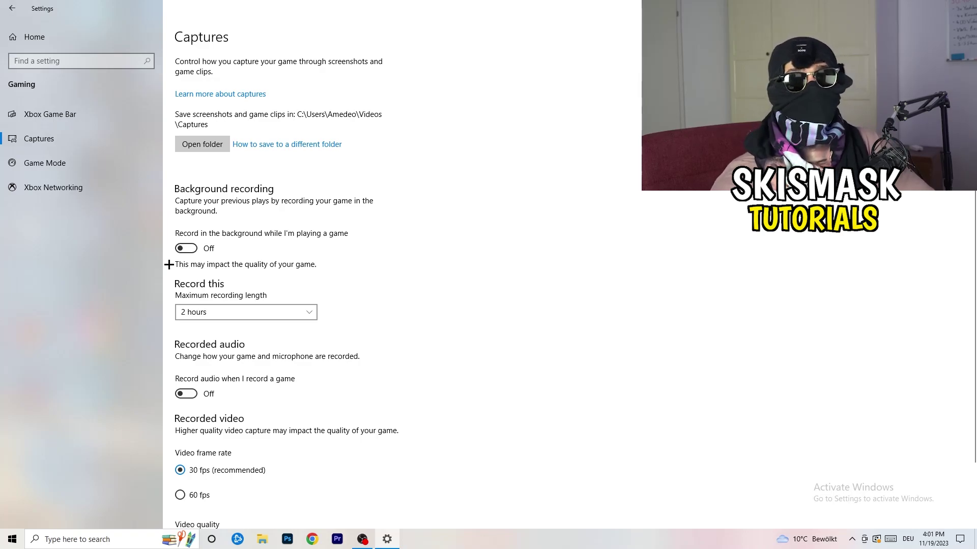
click(266, 312)
click(544, 316)
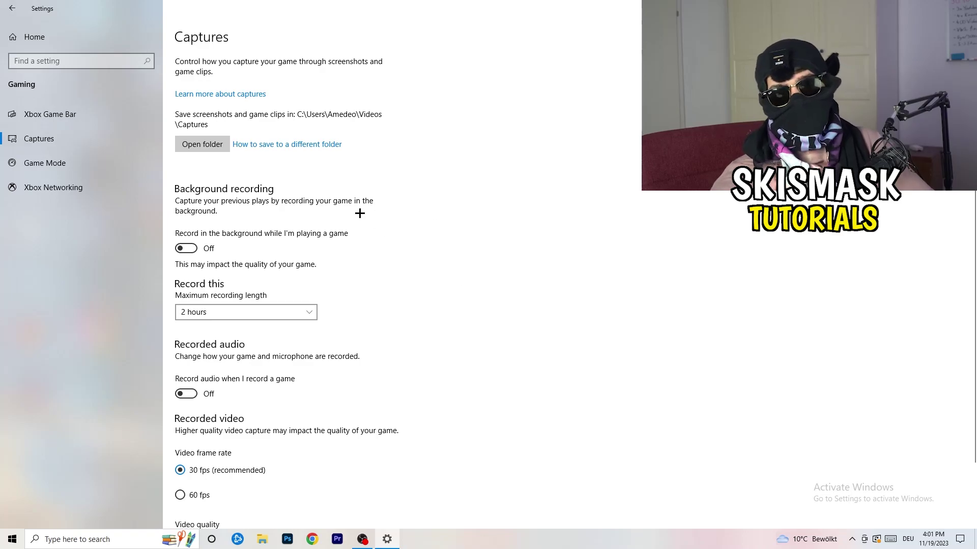
click(291, 308)
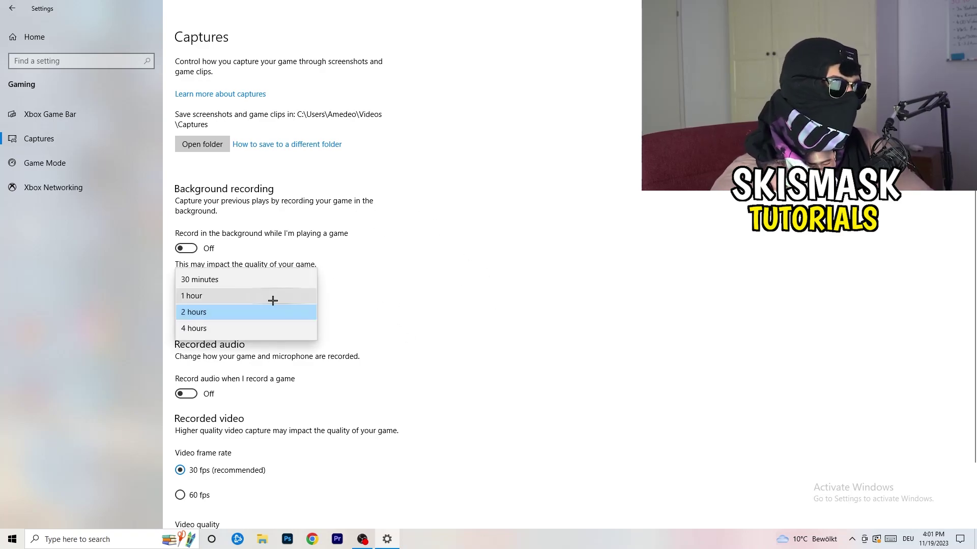
click(625, 254)
scroll(504, 366, down, 2)
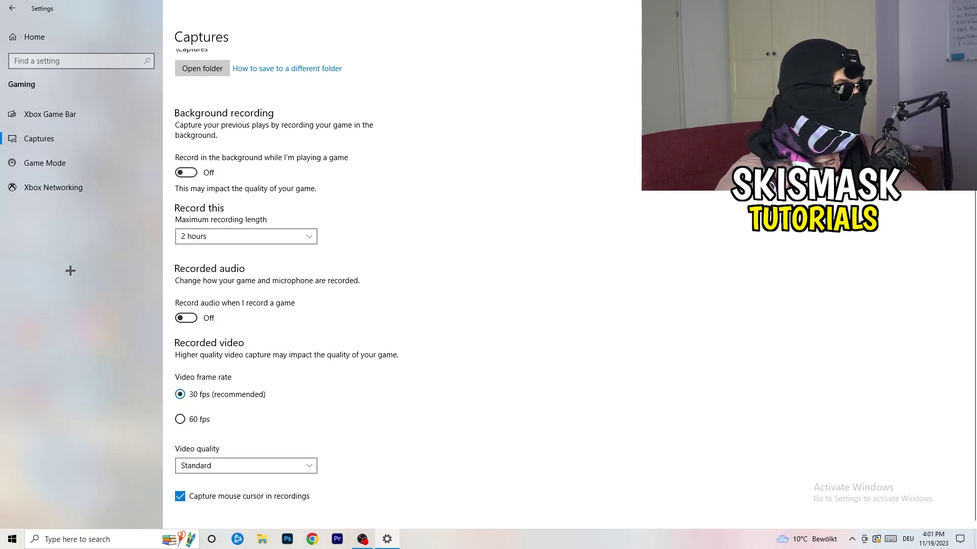
click(70, 160)
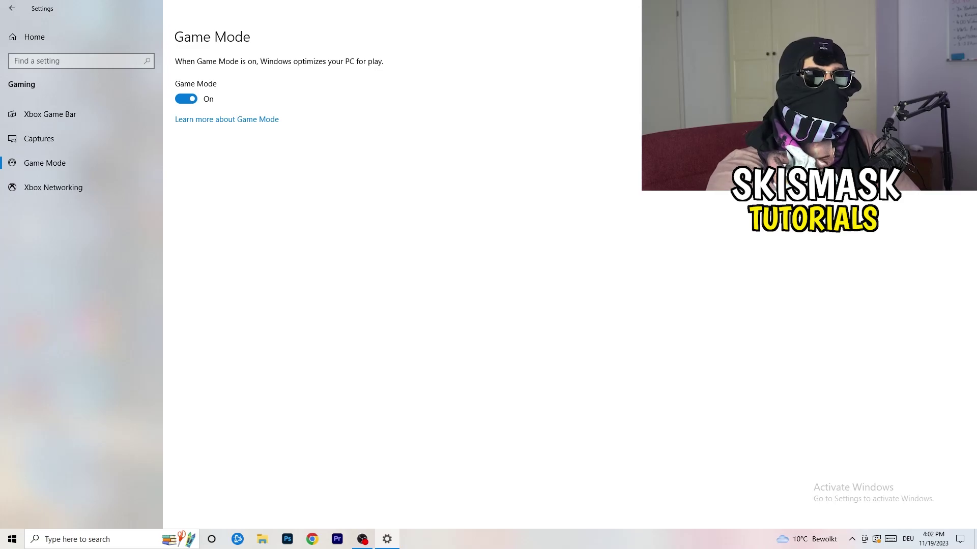
click(964, 8)
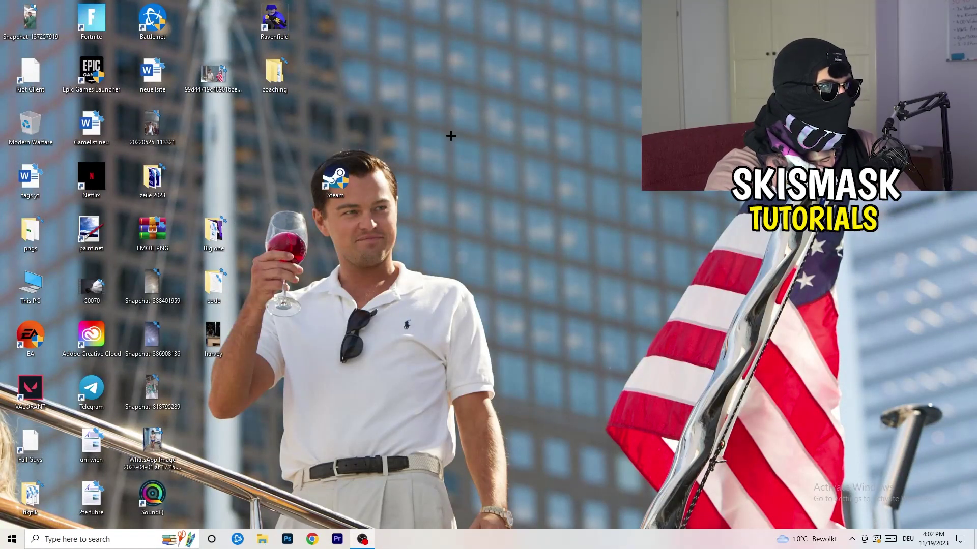
Open Task Manager from the desktop and maximize its window
drag(474, 535, 342, 478)
right_click(474, 542)
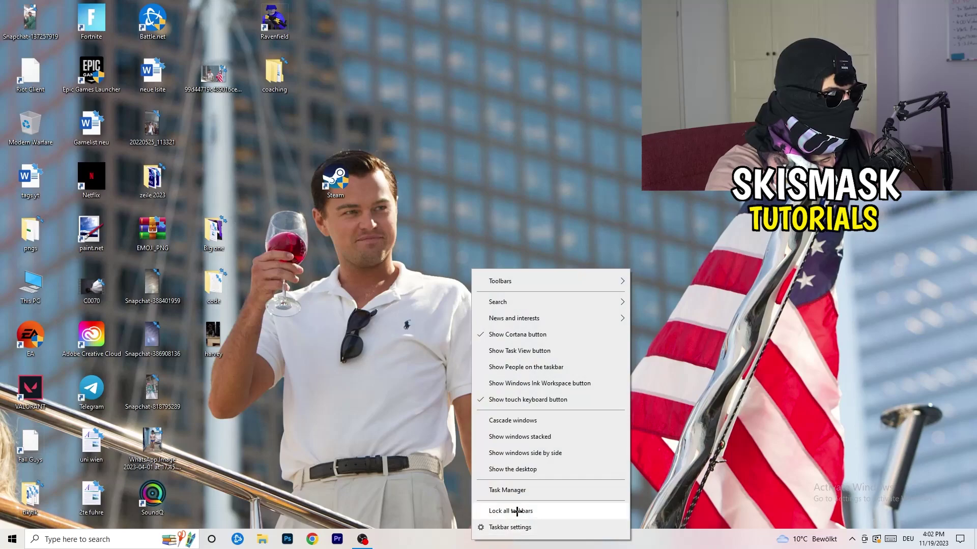
click(525, 490)
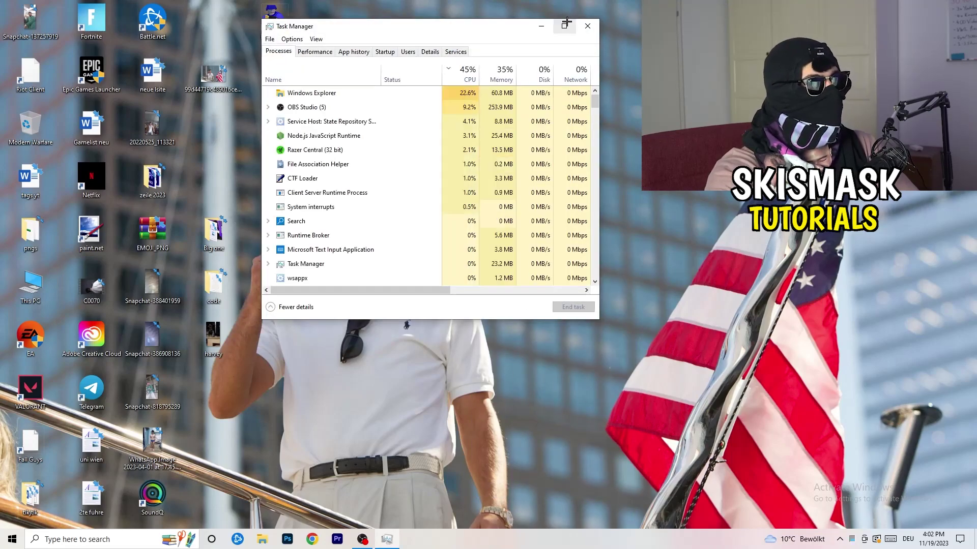
click(563, 26)
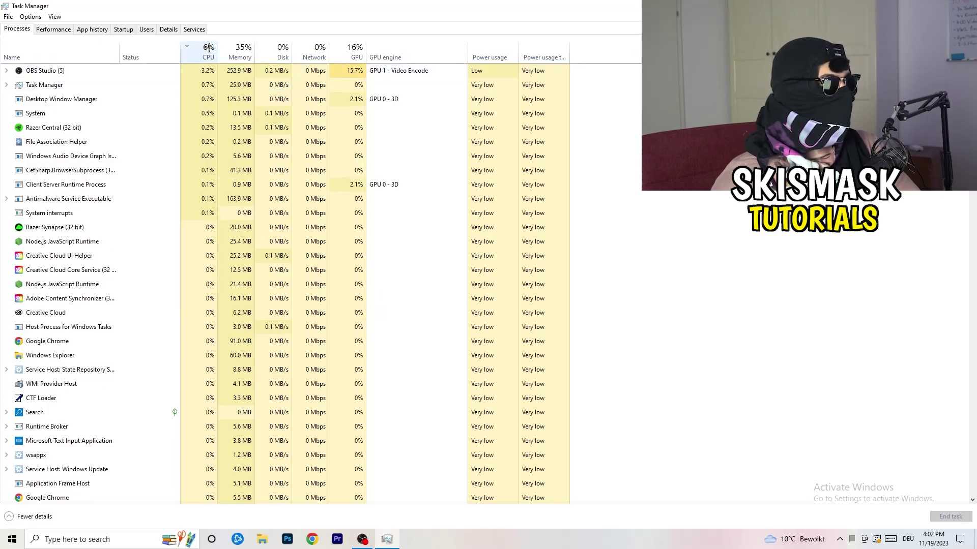
Sort the running processes by GPU and by CPU usage, and view the available actions for OBS Studio without ending it
click(355, 50)
click(355, 50)
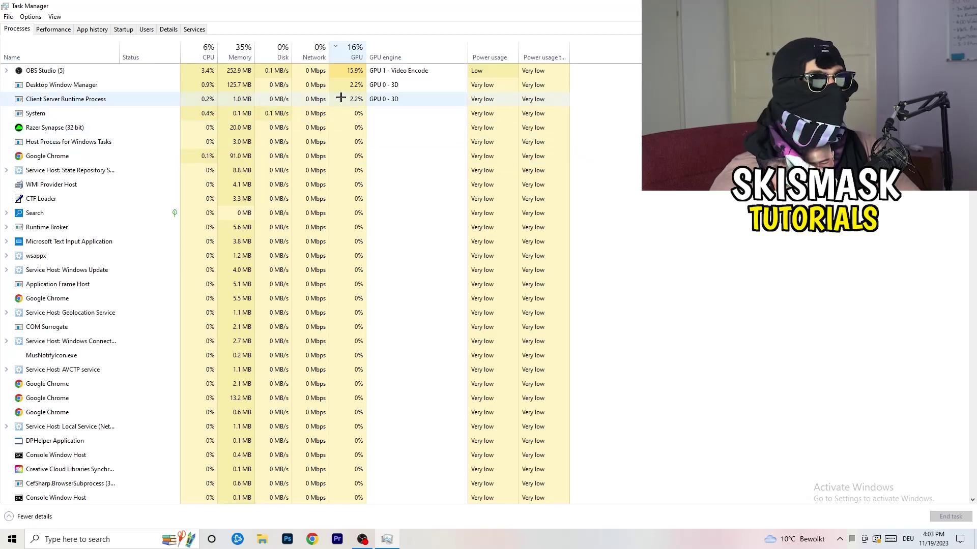
right_click(355, 73)
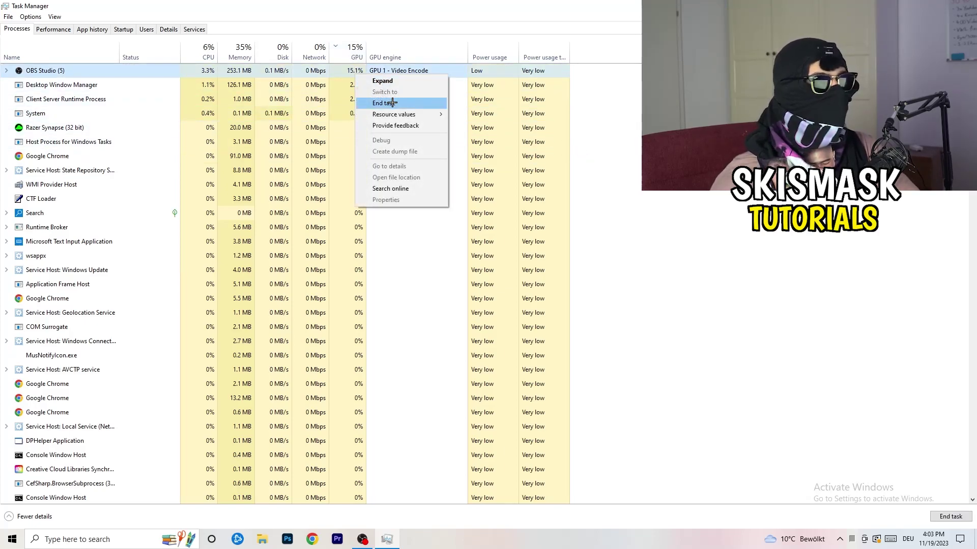
click(639, 124)
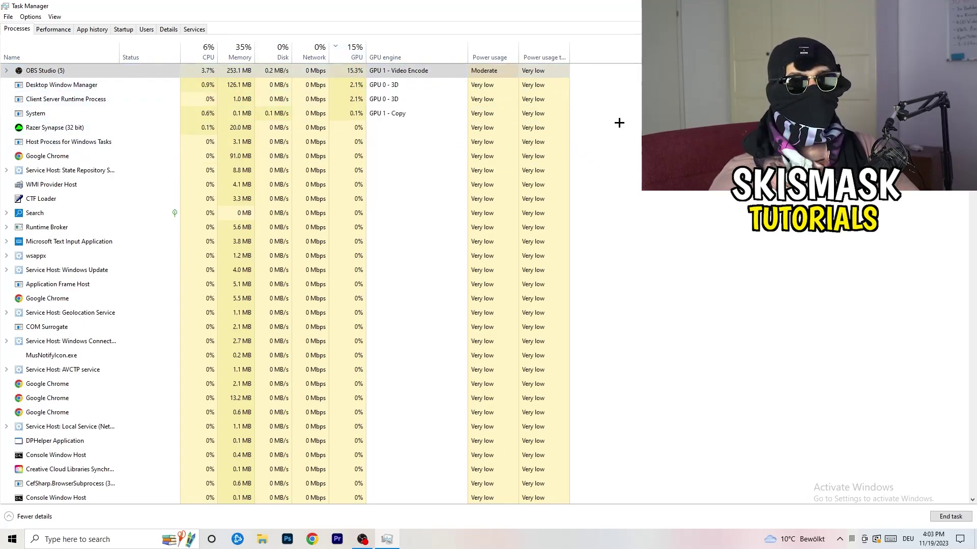
click(212, 47)
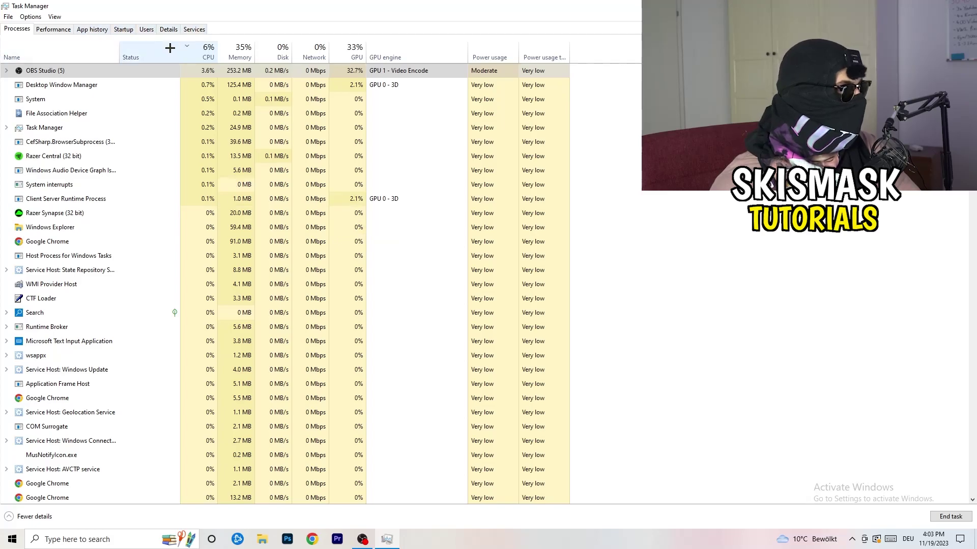
Look through the detailed process list and show the priority choices for a Creative Cloud UI Helper process
click(169, 29)
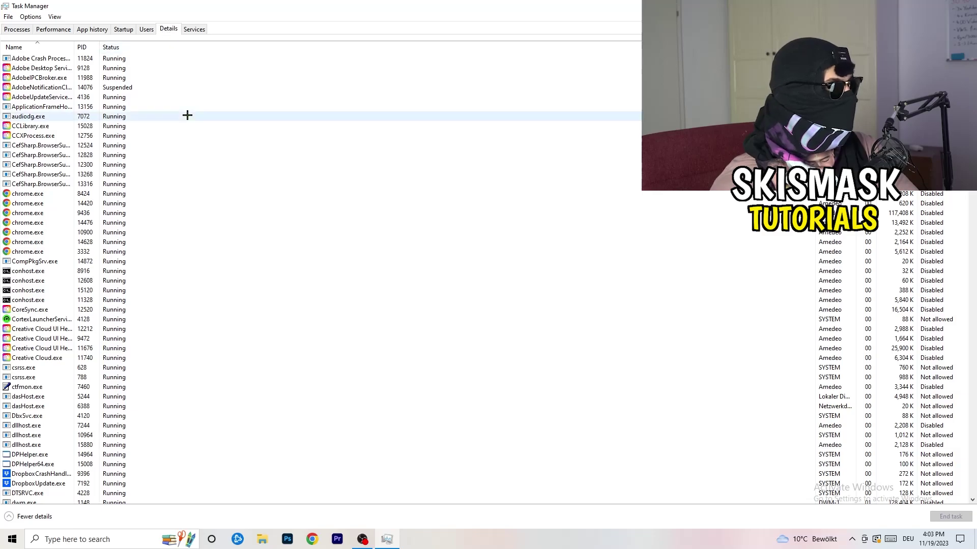
scroll(144, 263, down, 5)
scroll(168, 217, up, 5)
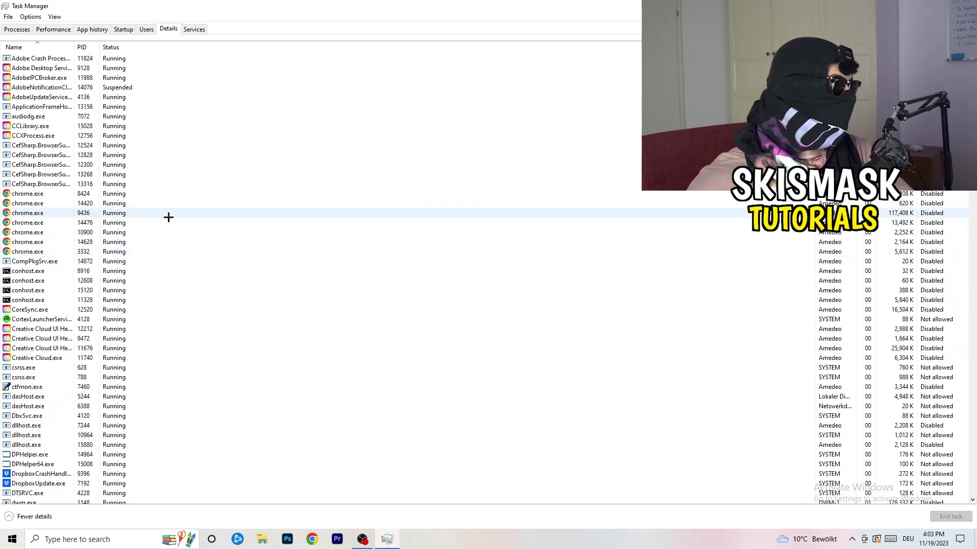
scroll(57, 280, down, 3)
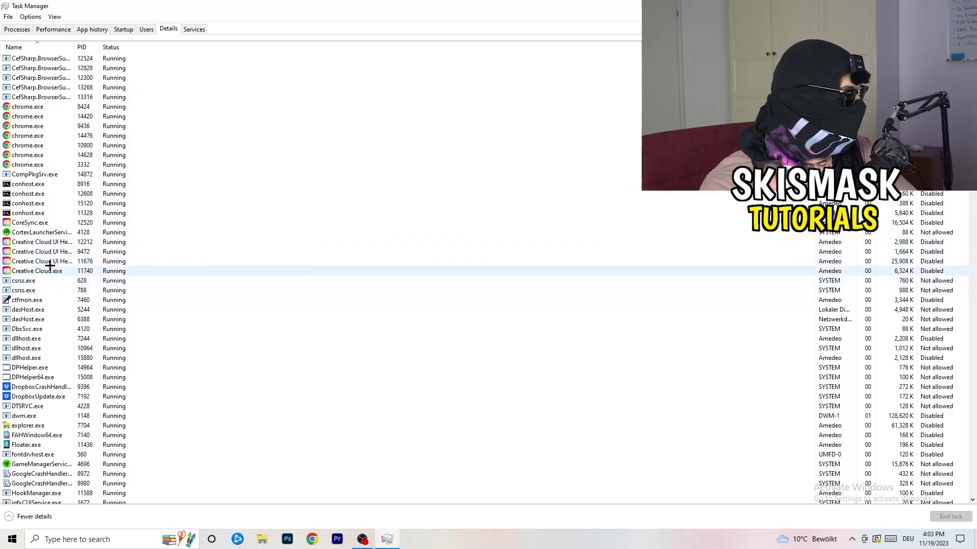
right_click(40, 261)
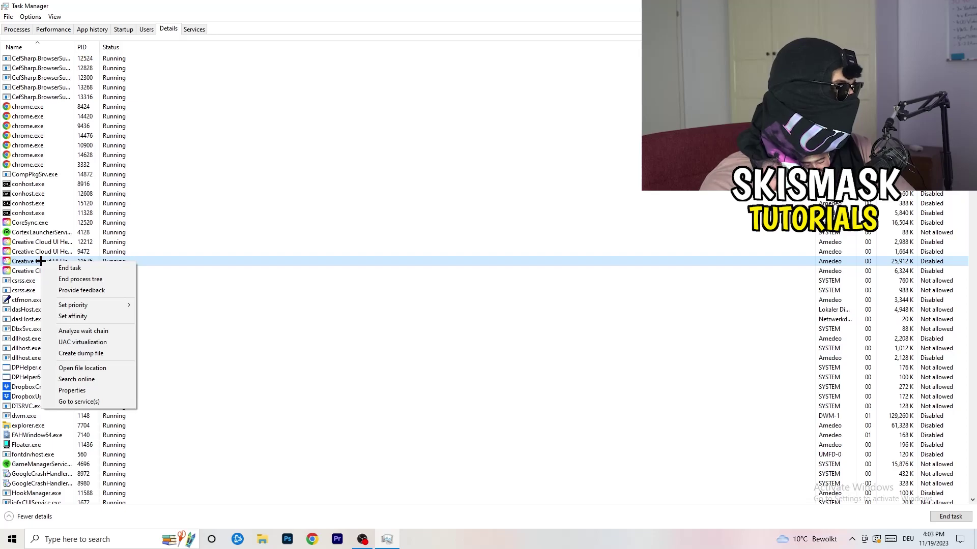
mouse_move(82, 305)
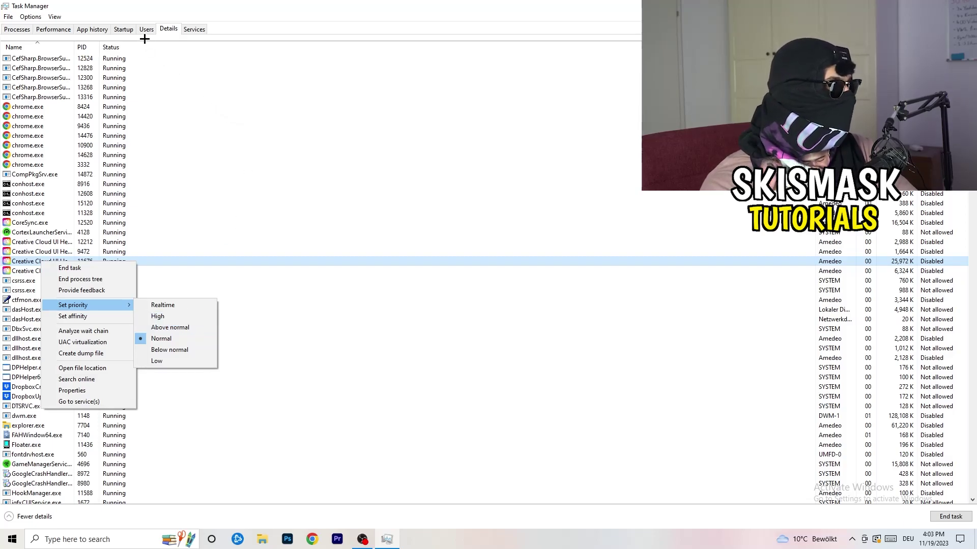
Review the startup programs and the available actions for DT_Startup without changing it, and close Task Manager
click(127, 31)
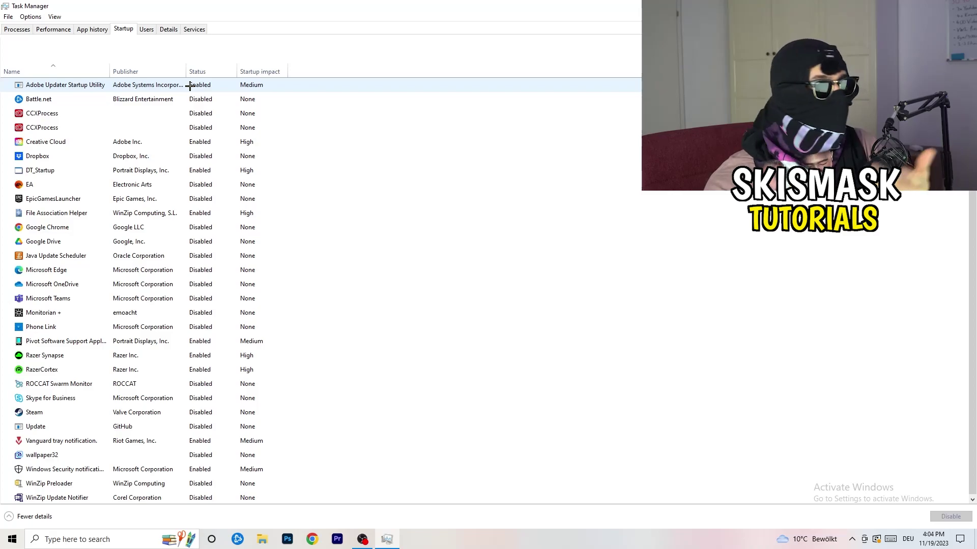
right_click(223, 166)
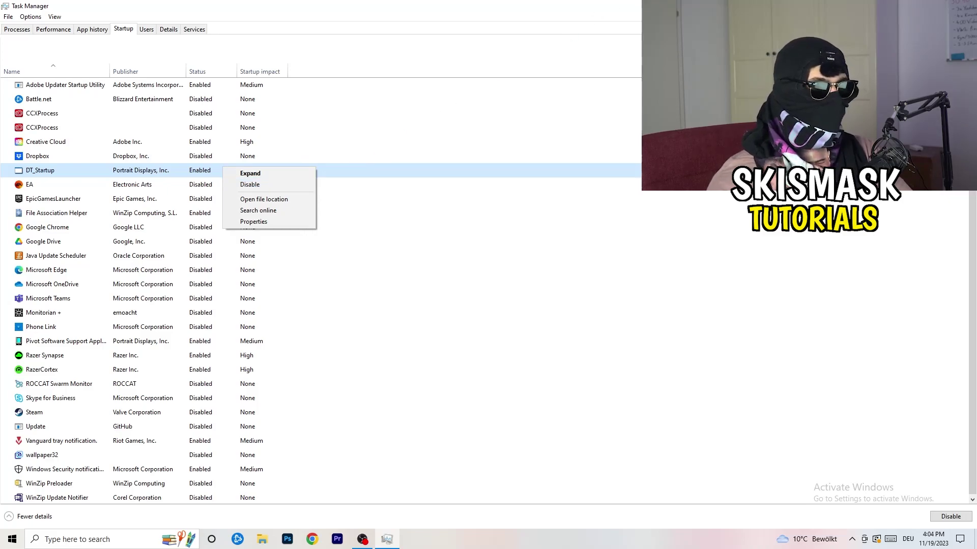
key(Escape)
key(alt+F4)
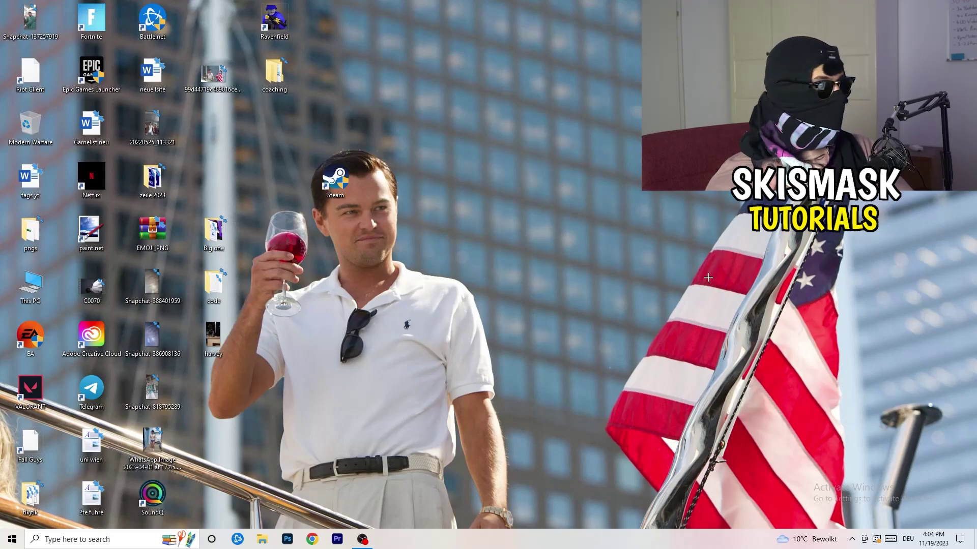
Open the Display page in the Windows system settings and review the scaling choices and the remaining display options
click(6, 545)
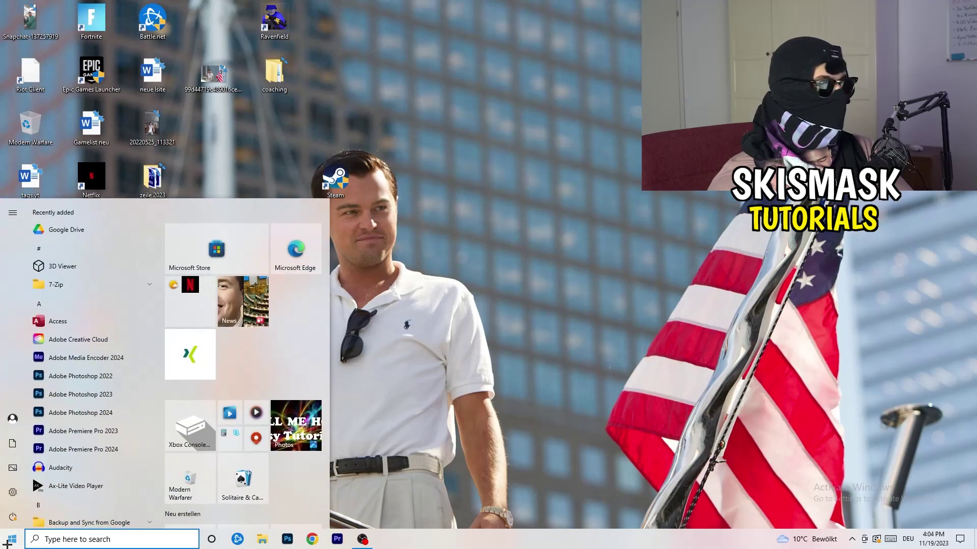
click(12, 492)
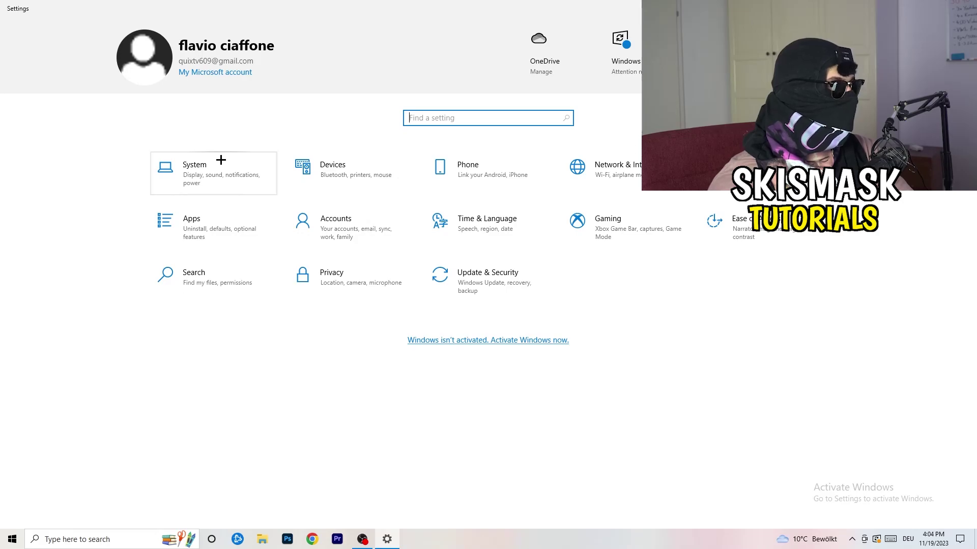
click(229, 164)
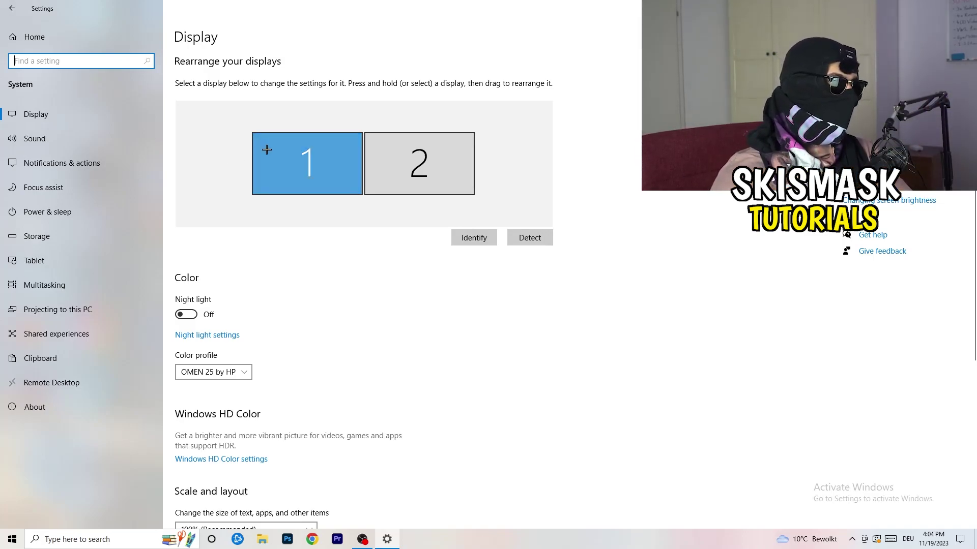
scroll(354, 185, down, 5)
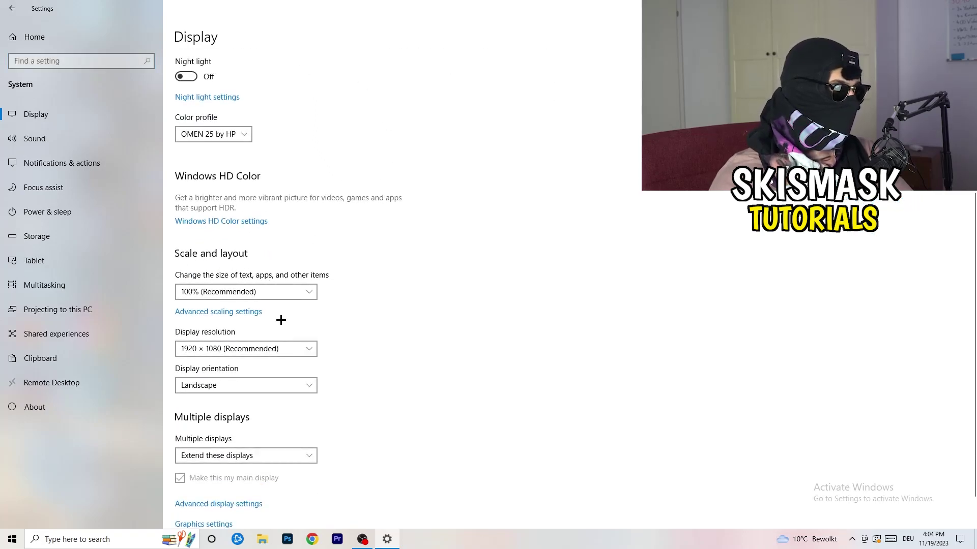
click(280, 292)
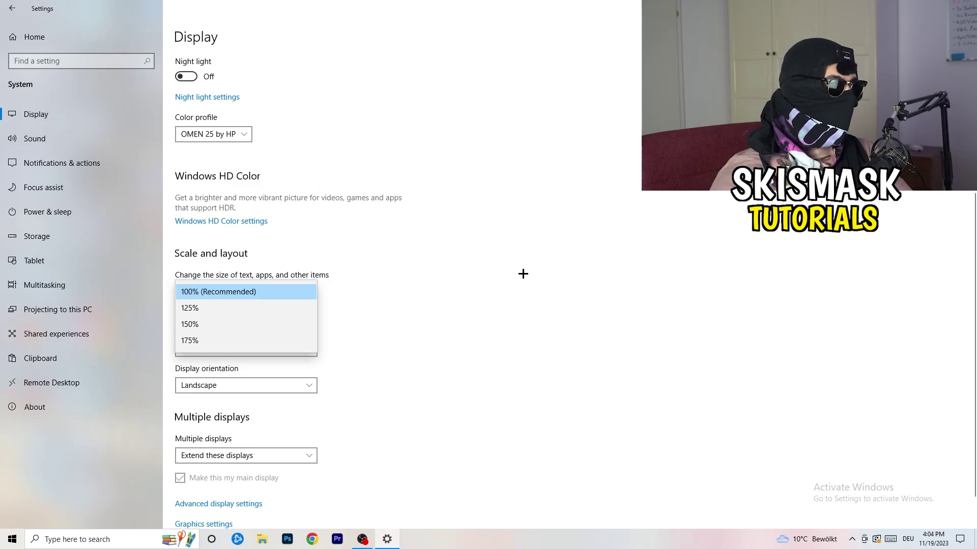
click(522, 275)
scroll(416, 280, down, 1)
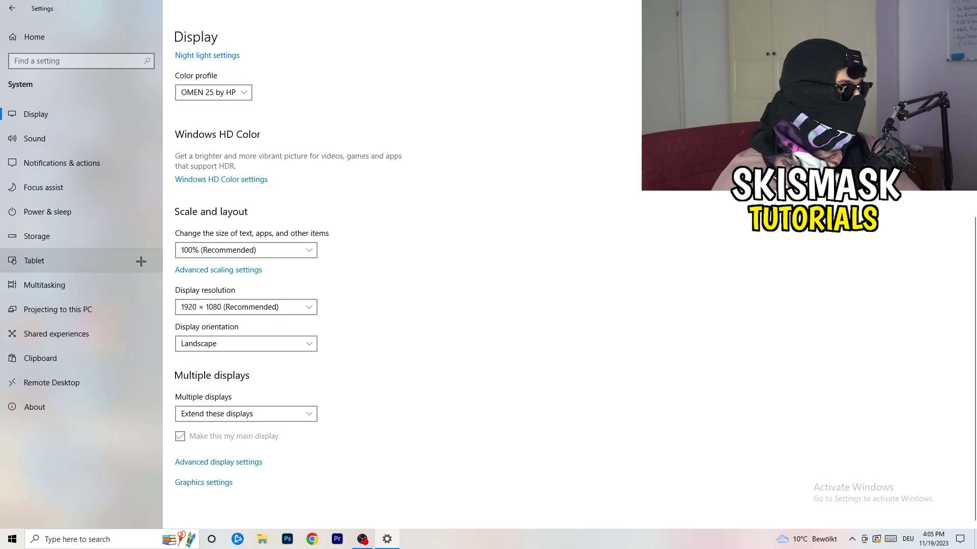
Open Power Options from the Power & sleep settings, review the preferred and additional power plans, and close the window
click(77, 212)
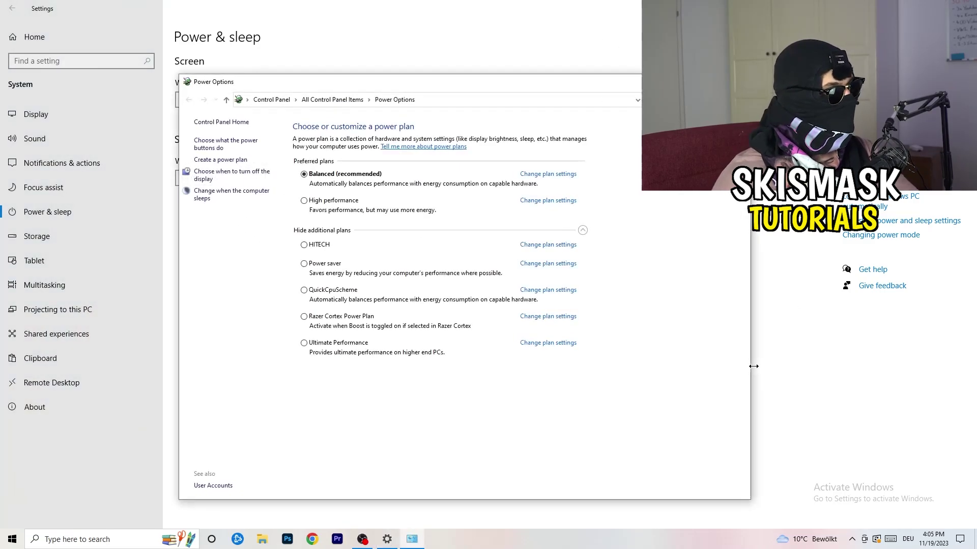
click(582, 231)
click(582, 231)
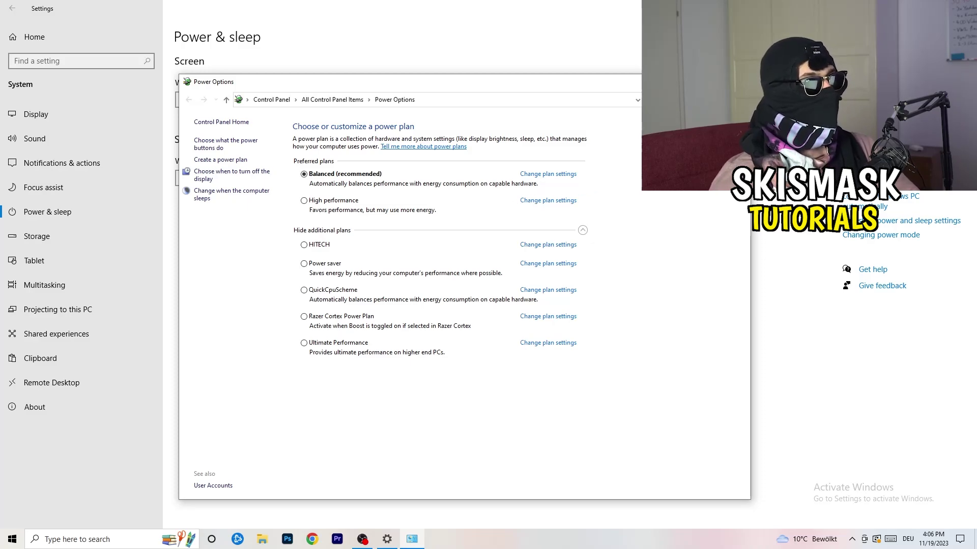
click(739, 82)
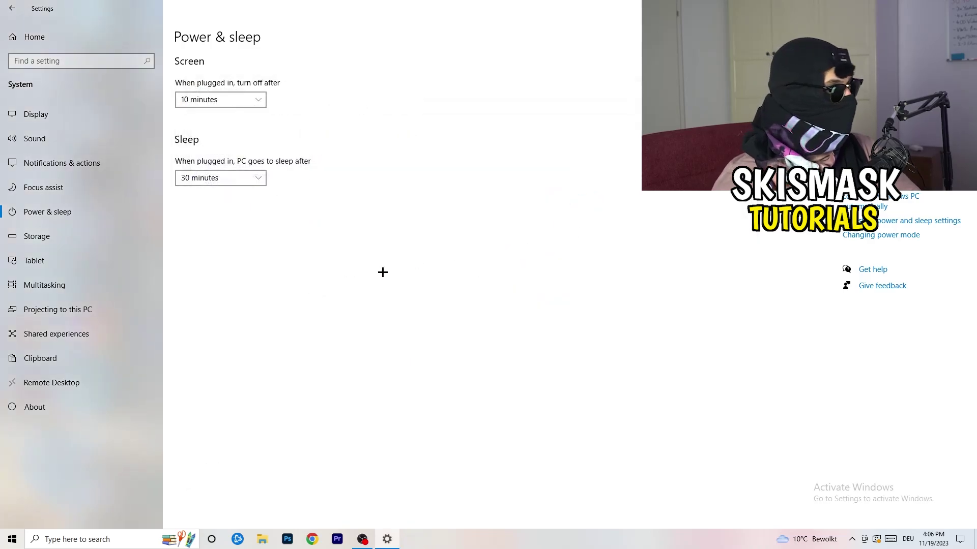
Configure Storage Sense to delete temporary files that apps aren't using
click(67, 242)
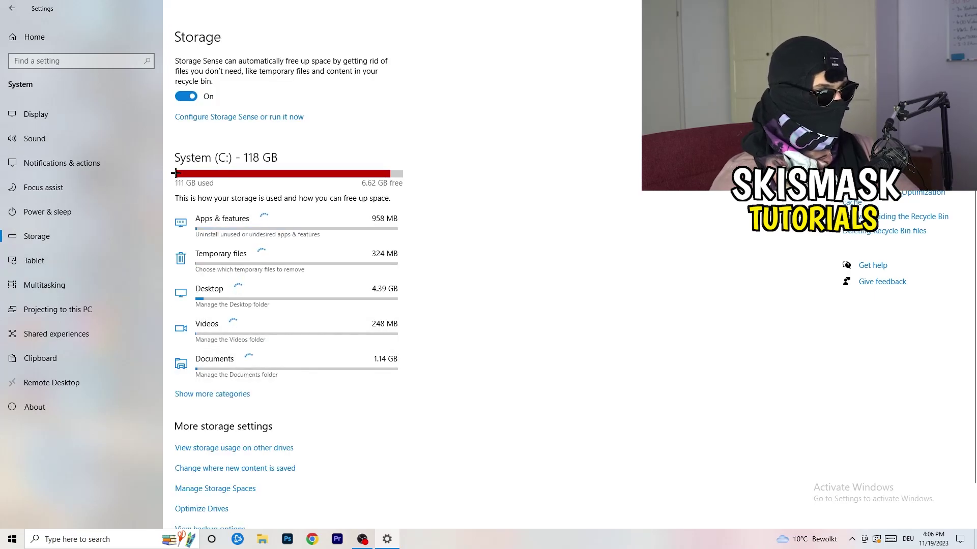
click(245, 118)
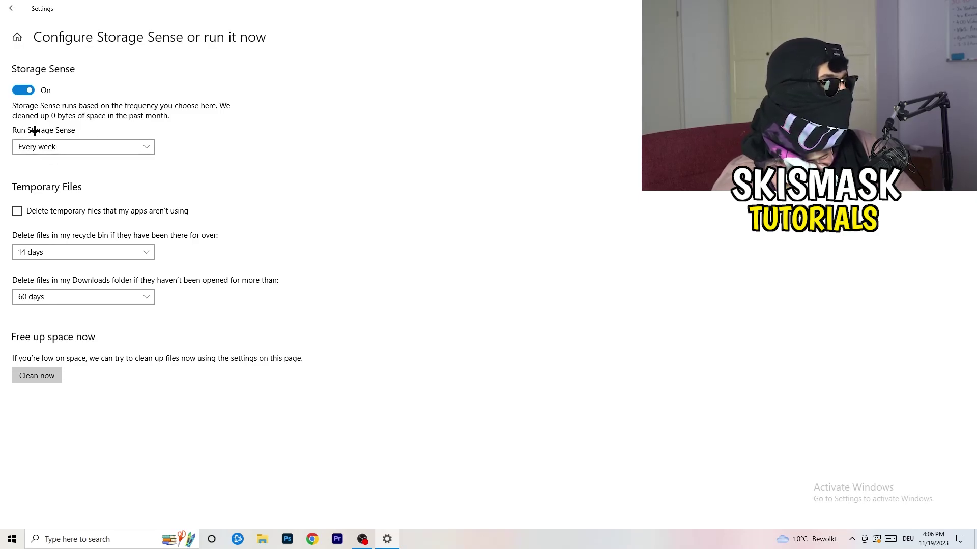
click(59, 212)
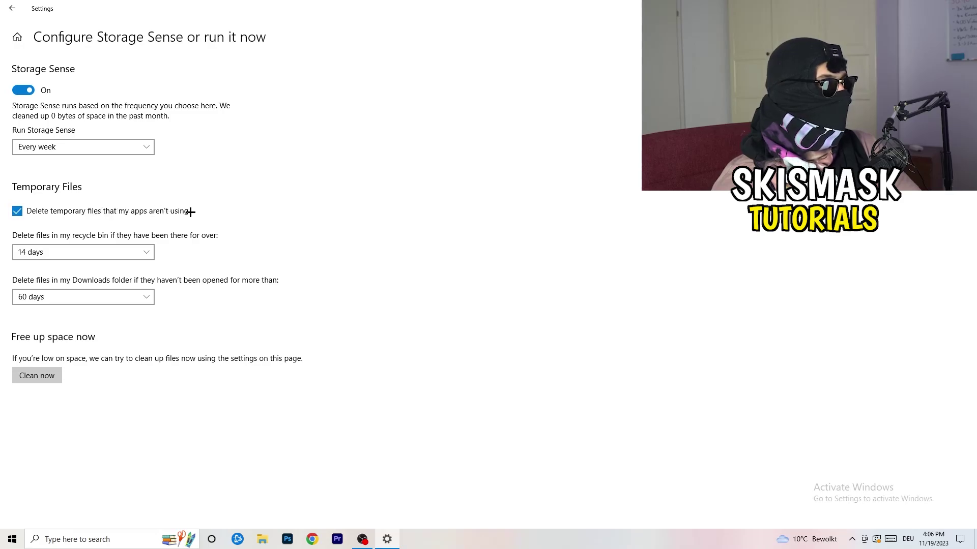
View the retention choices for deleting recycle bin files and dismiss them without changing the setting
click(87, 253)
click(300, 228)
click(87, 253)
click(198, 240)
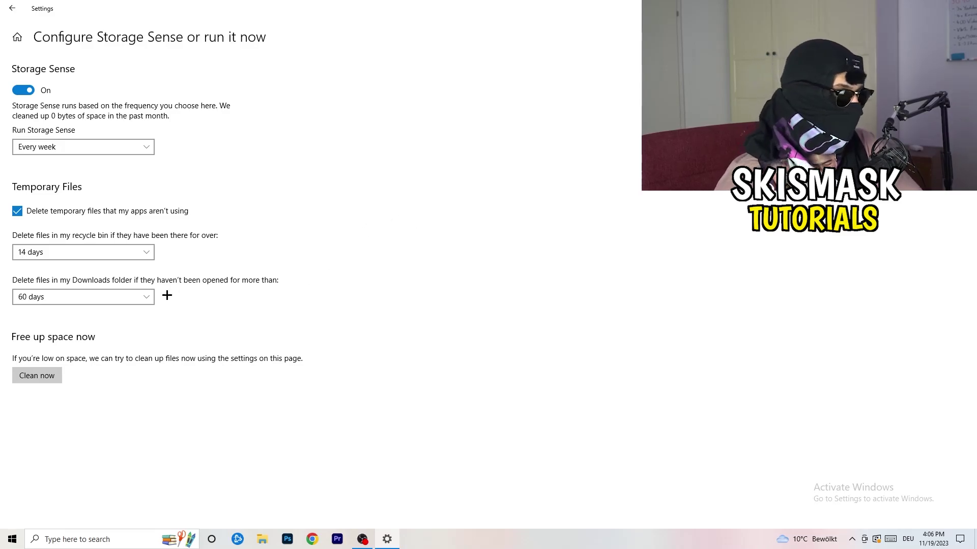
View the retention choices for deleting unopened Downloads folder files and dismiss them without changing the setting
click(90, 298)
click(381, 231)
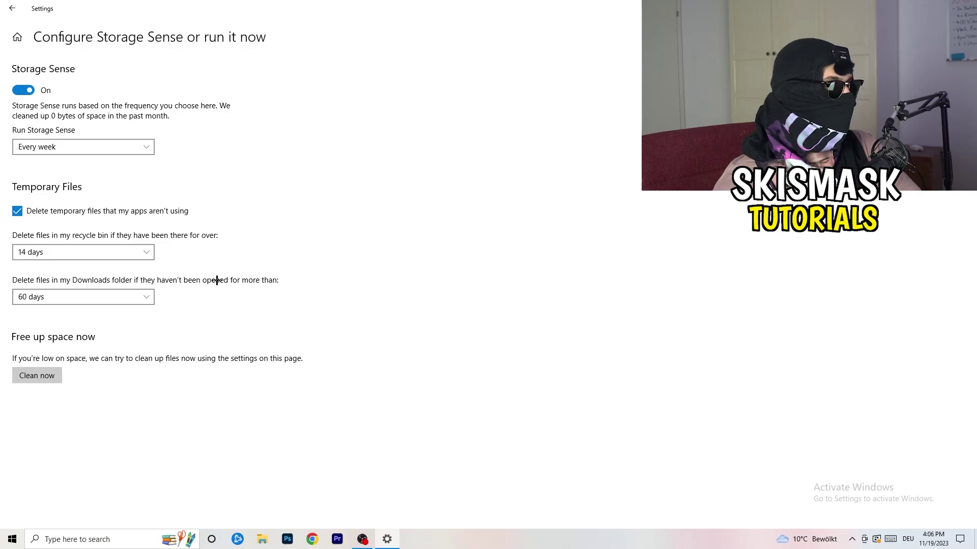
click(92, 305)
click(480, 247)
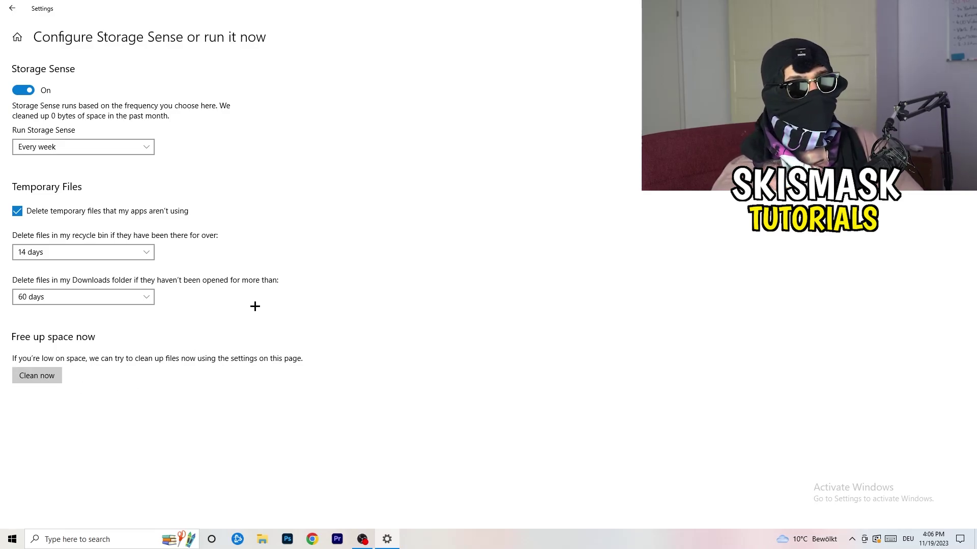
Return to the Settings home page, review the Windows Update page under Update & Security, and close Settings
click(12, 8)
click(12, 7)
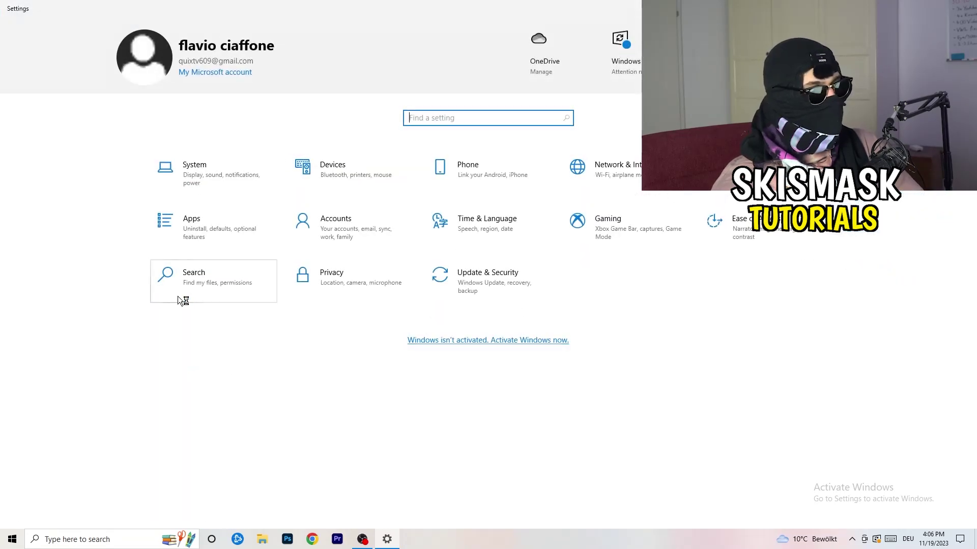
click(481, 286)
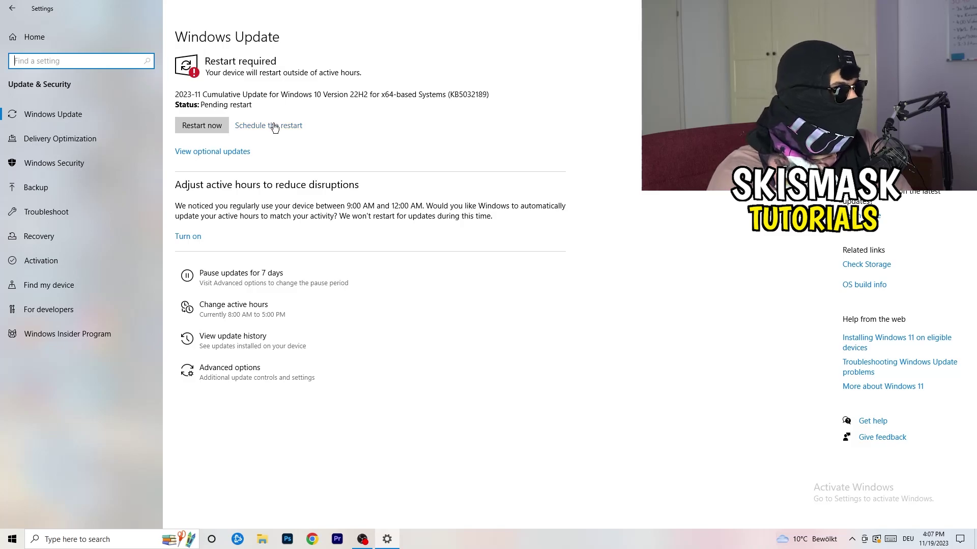
key(alt+F4)
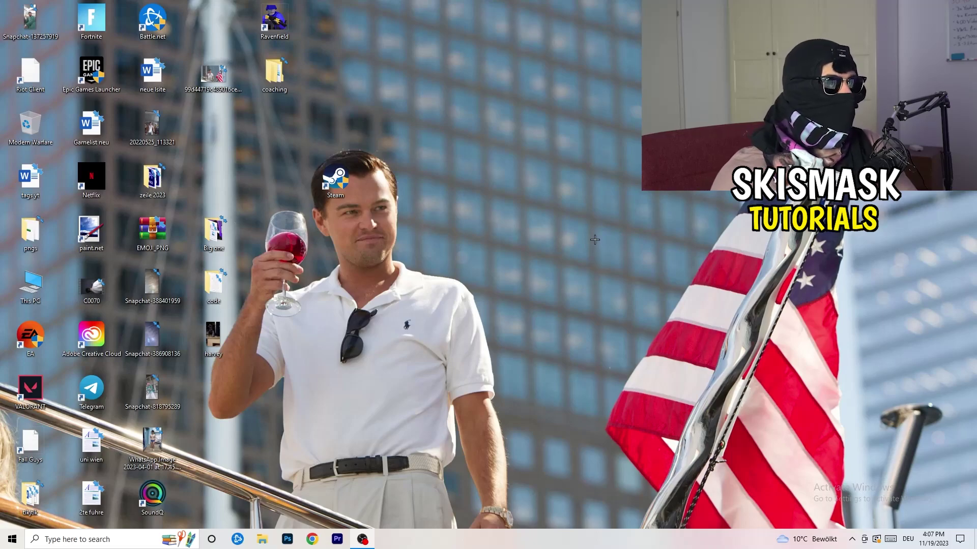
Open NVIDIA Control Panel from the desktop, review the resolution and image preview settings, and close it
right_click(592, 215)
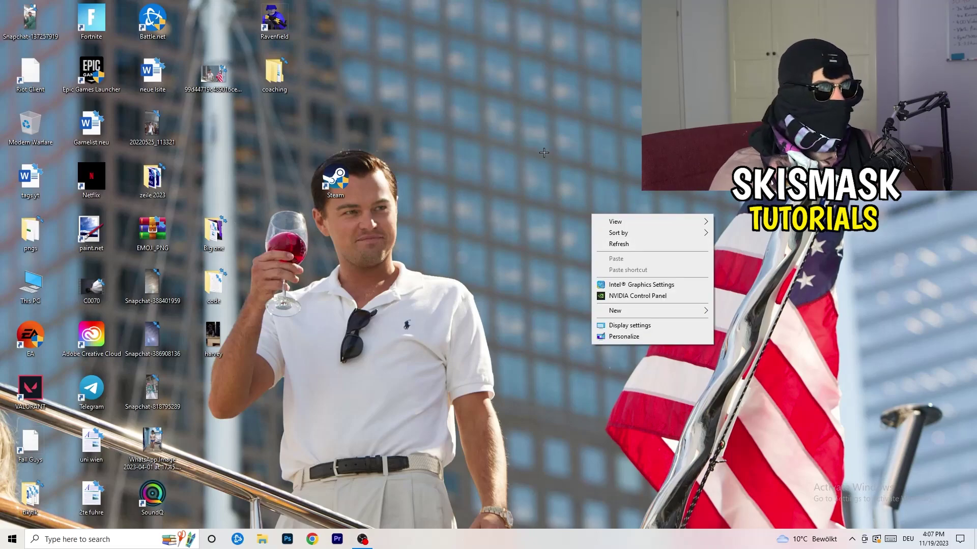
click(651, 296)
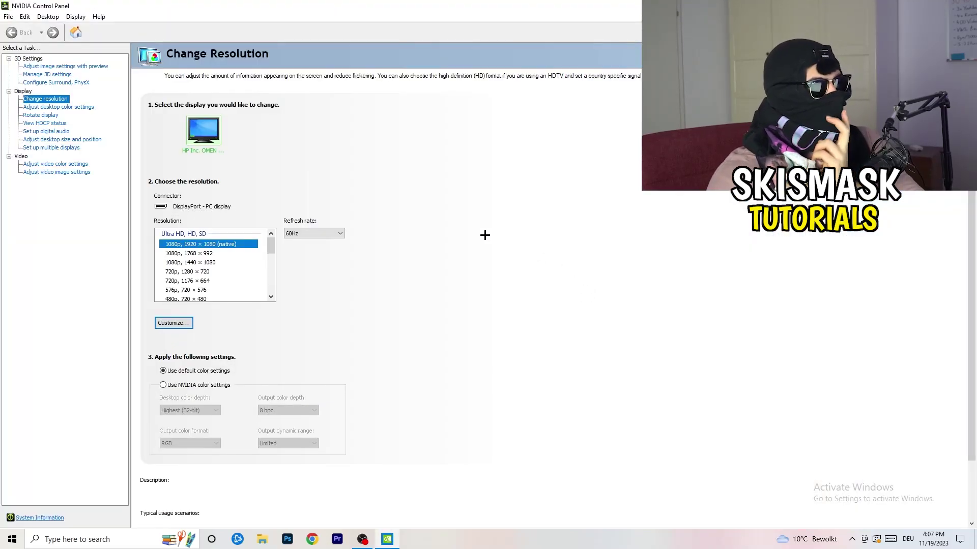
mouse_move(229, 245)
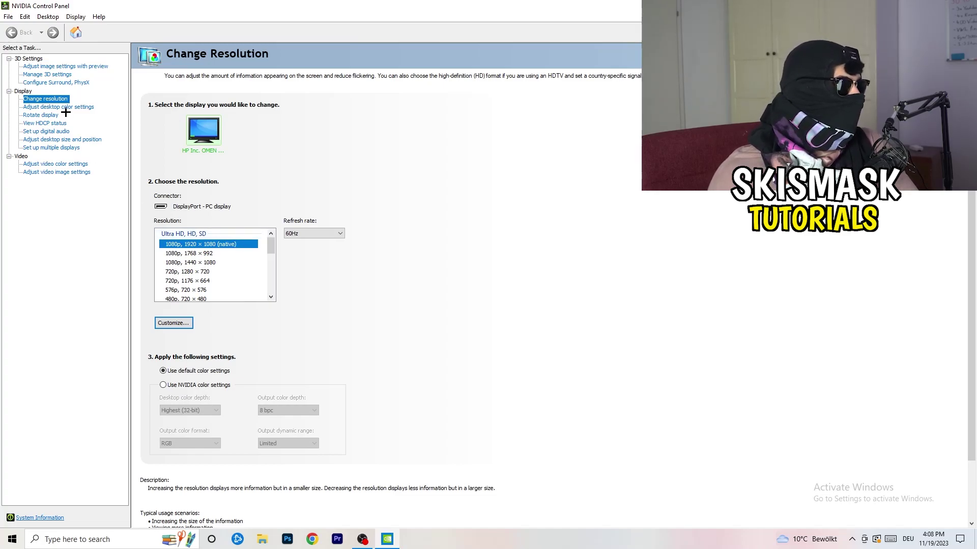
click(50, 67)
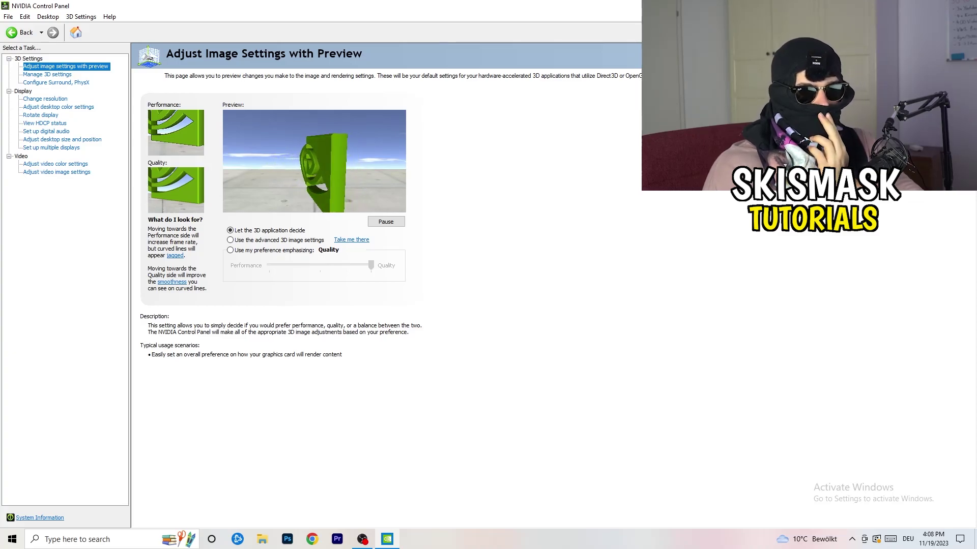
key(alt+F4)
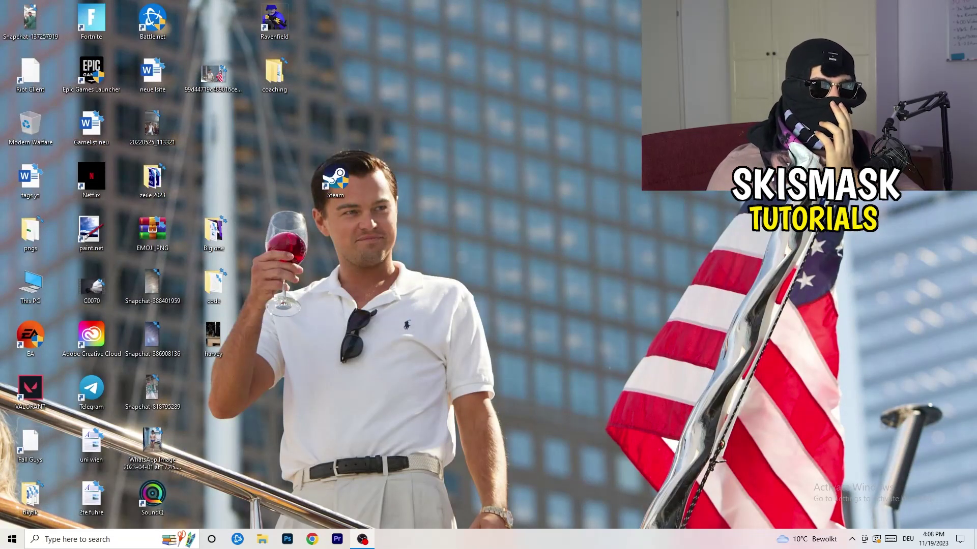